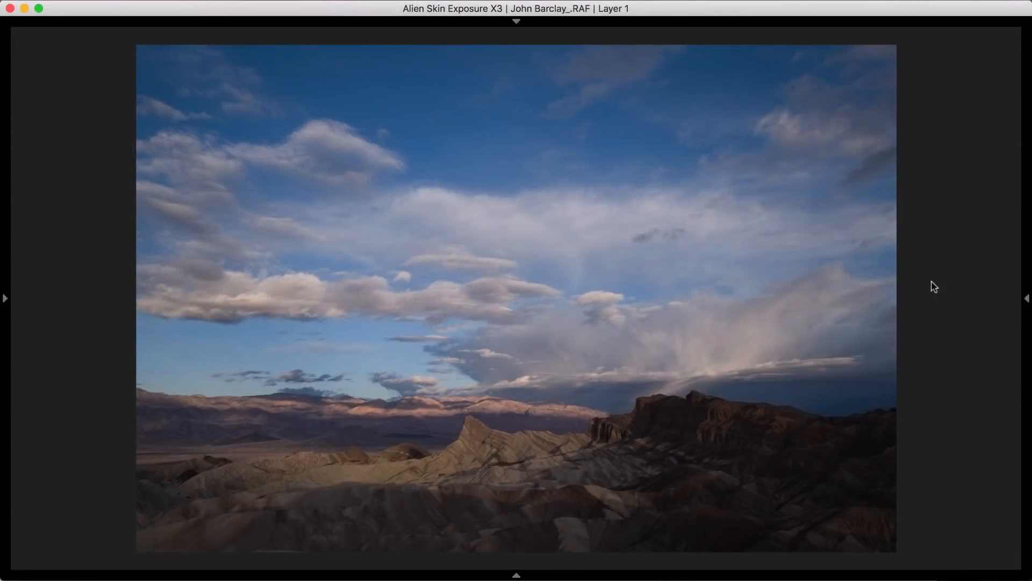
- Correct the photo's white balance by sampling a target neutral in the shadowed rocks of the lower-right foreground
left_click(1026, 224)
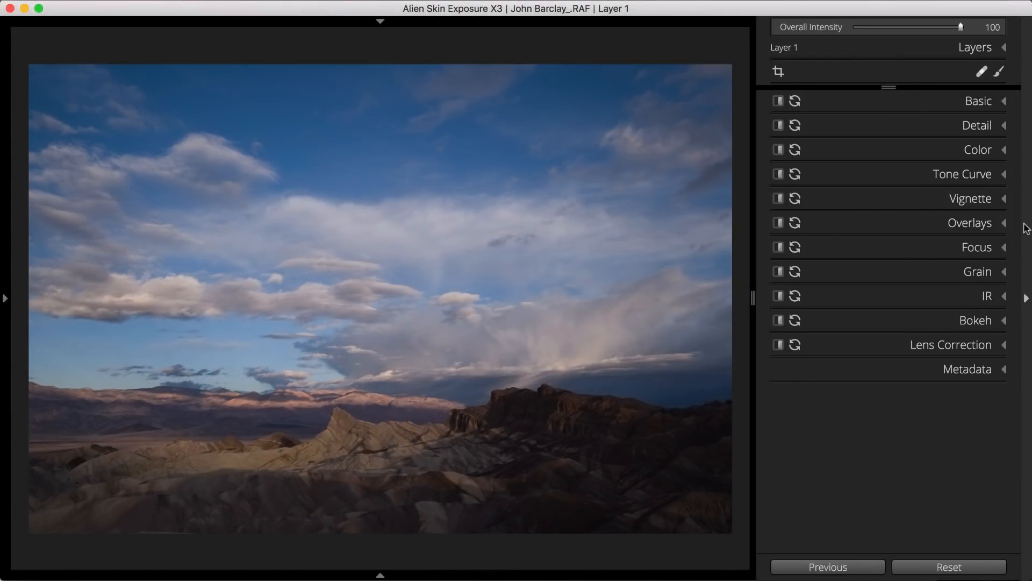
left_click(966, 103)
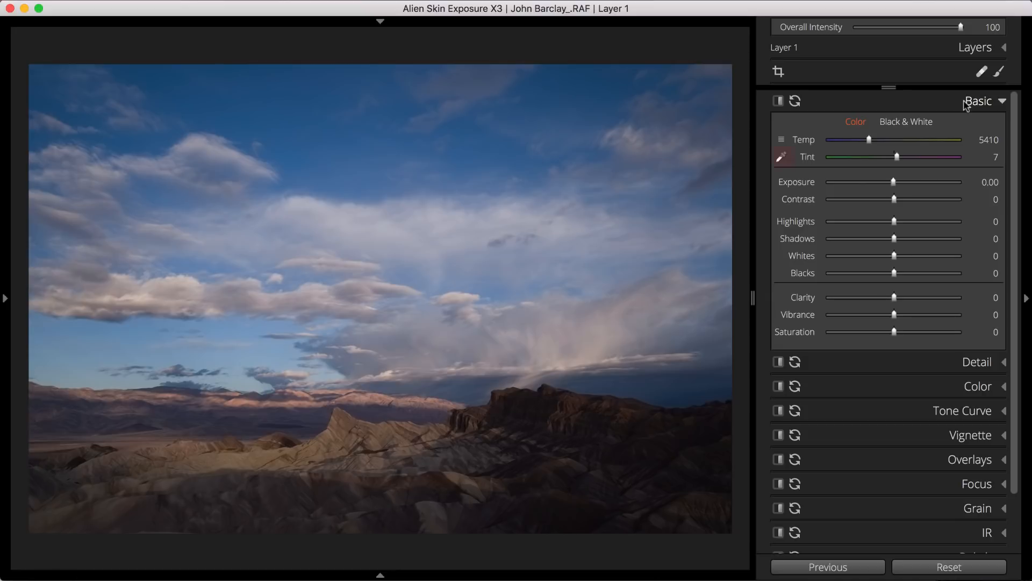
left_click(783, 157)
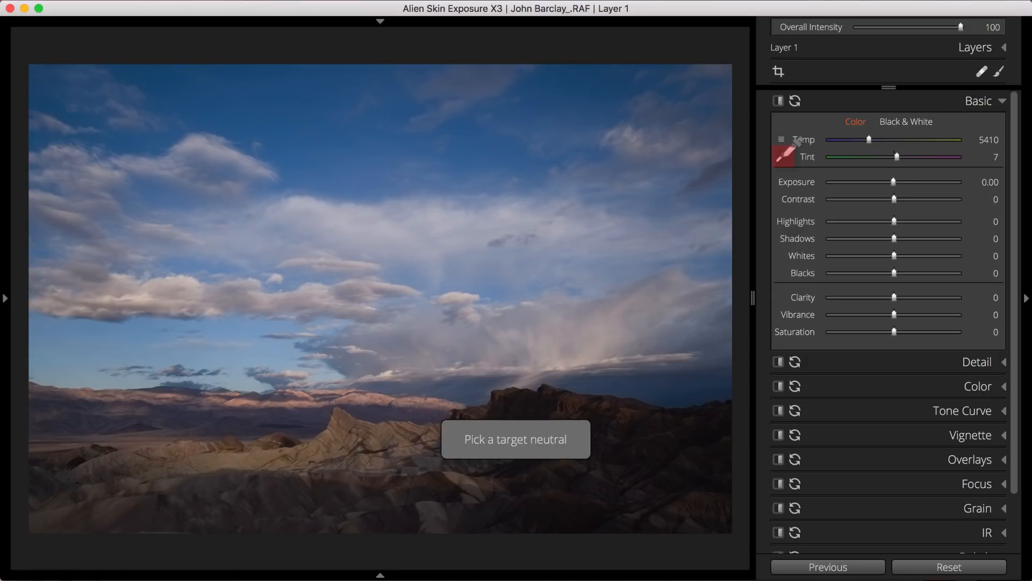
left_click(575, 445)
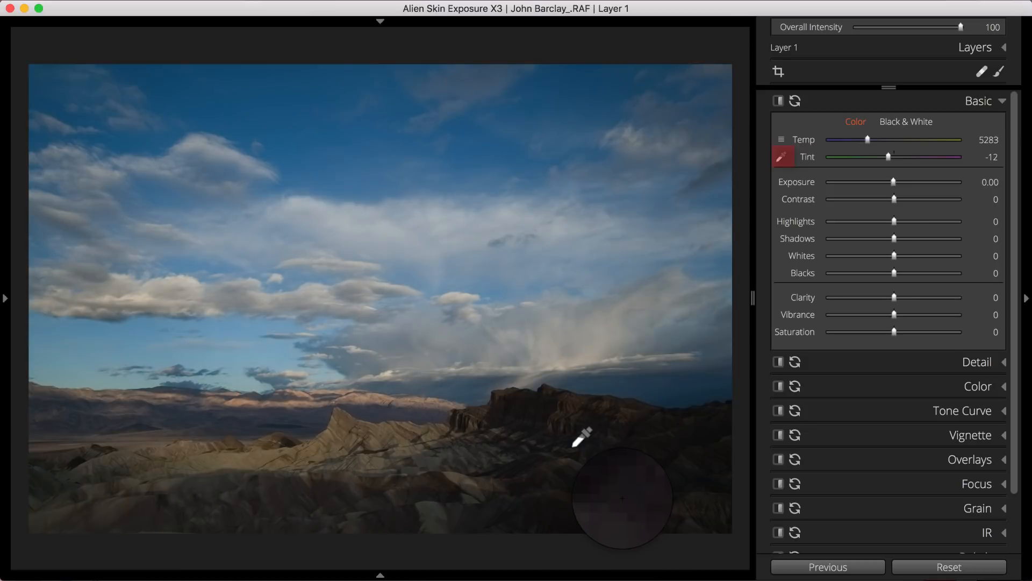
left_click(575, 443)
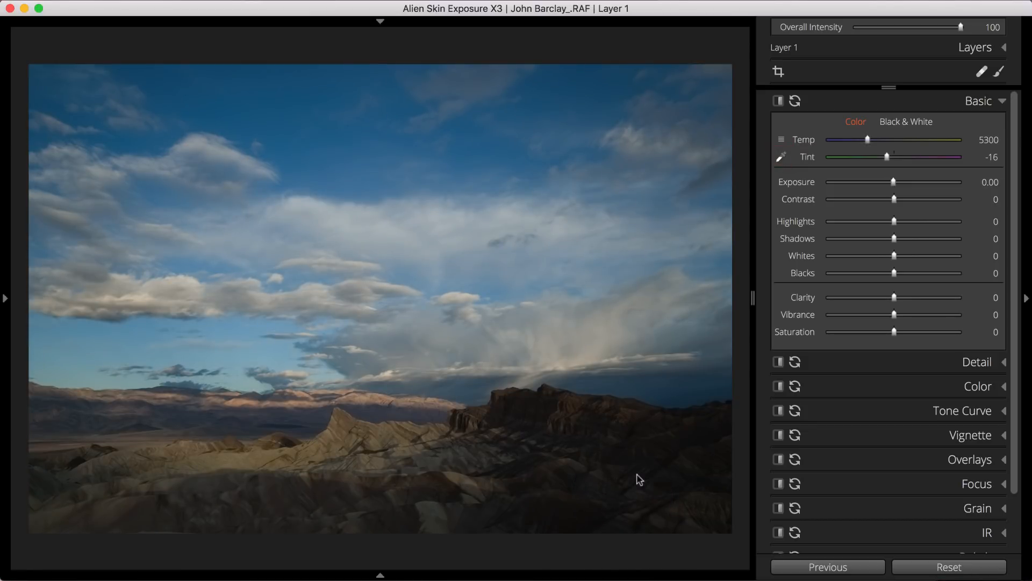
- Display the histogram and brighten the photo with Exposure 0.90 and Contrast 40
left_click(5, 298)
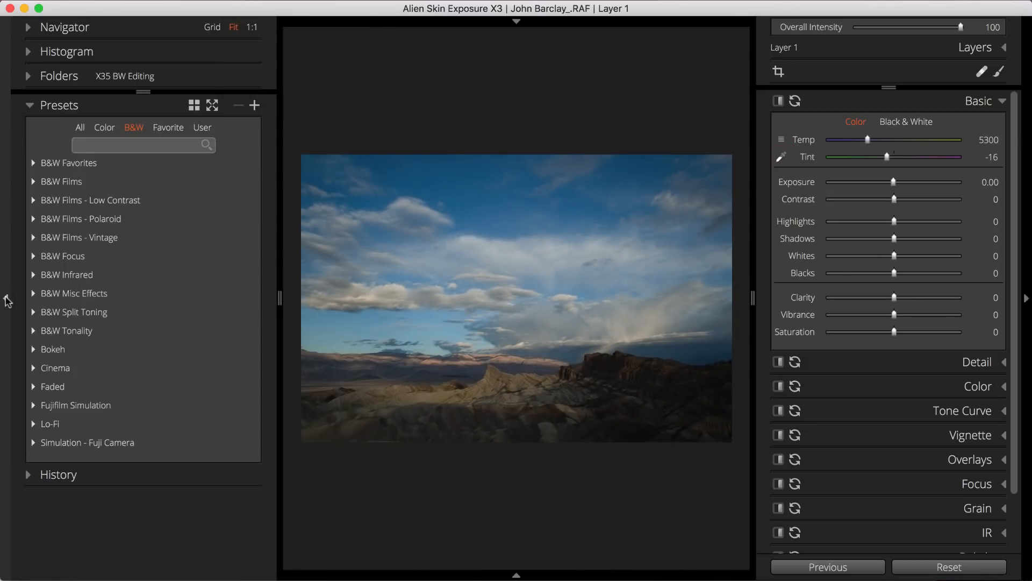
left_click(45, 52)
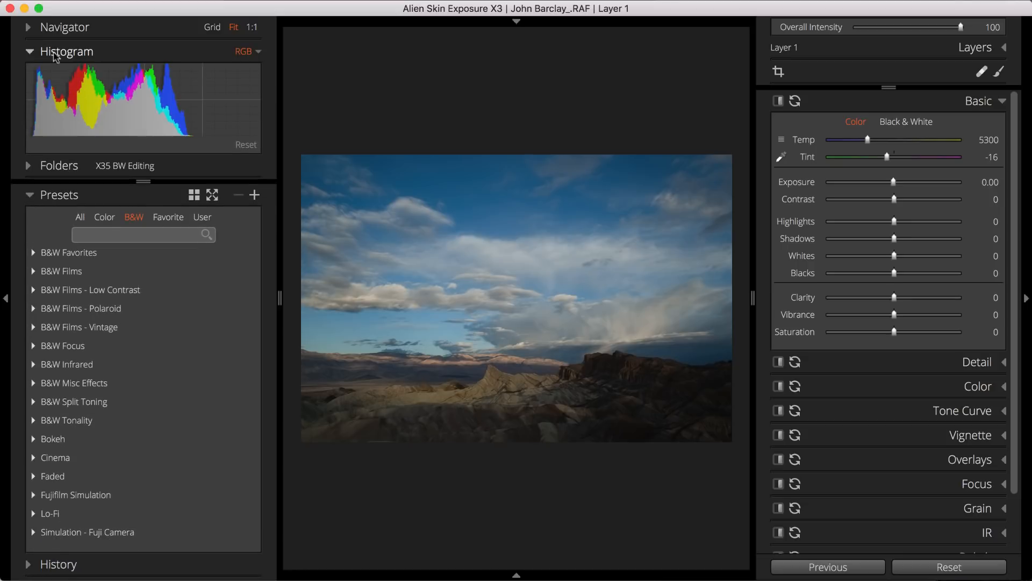
left_click_drag(893, 182, 921, 205)
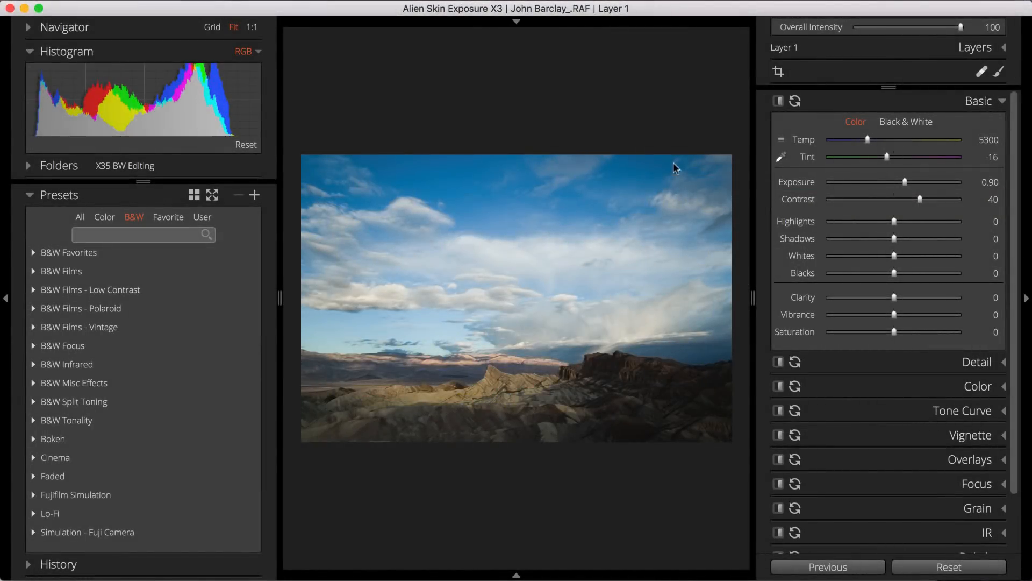
- Convert the photo to black and white and set Clarity to 50
left_click(7, 181)
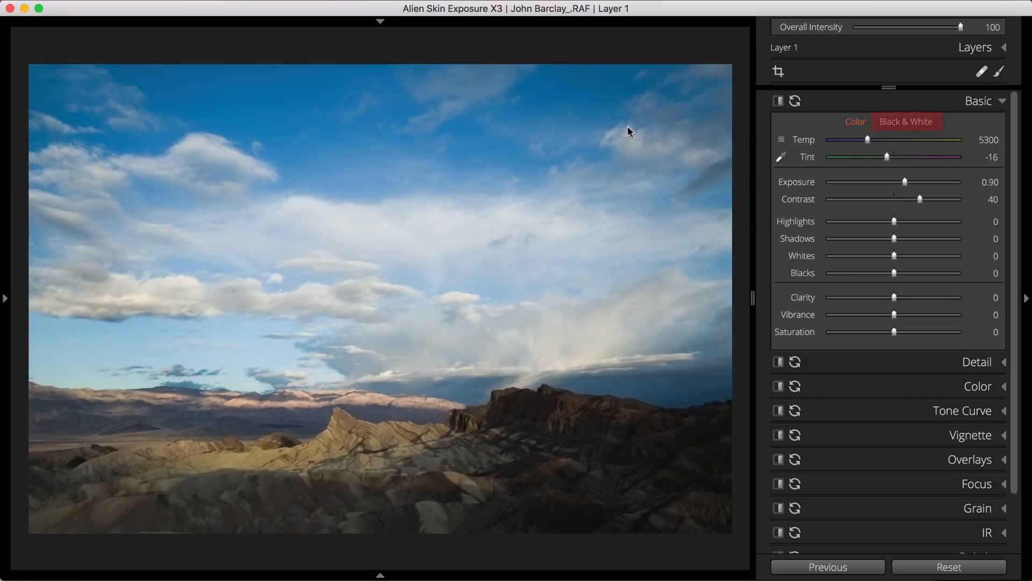
left_click(914, 124)
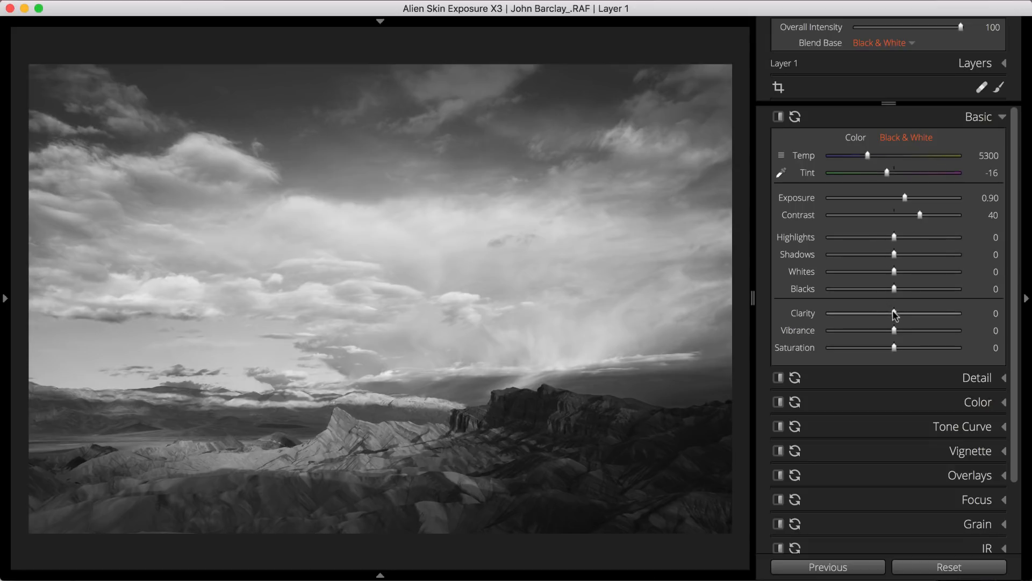
left_click_drag(894, 315, 926, 312)
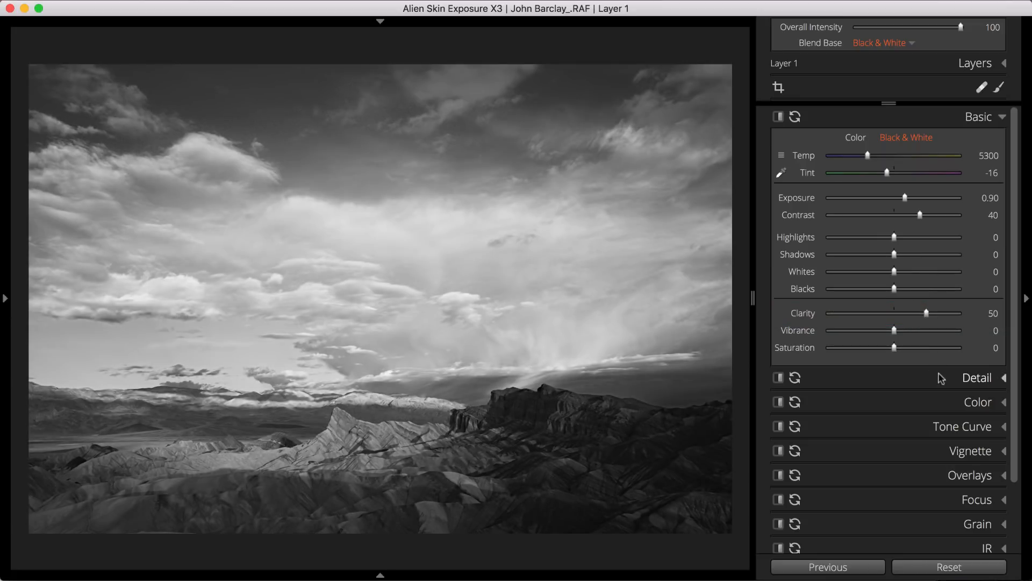
- Adjust the black-and-white color sensitivity to Reds 25, Cyans -20 and Blues -53
left_click(948, 403)
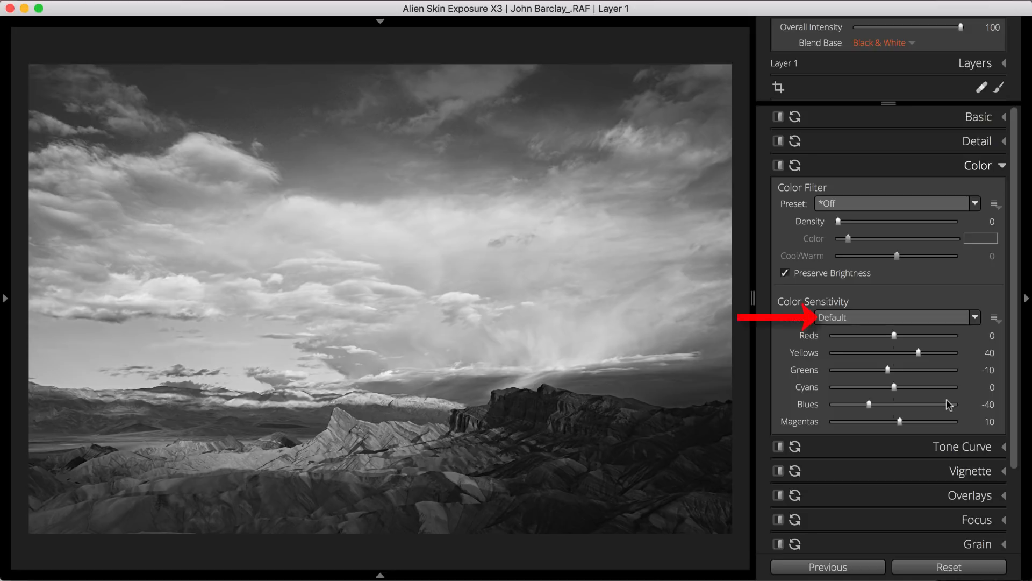
left_click(959, 318)
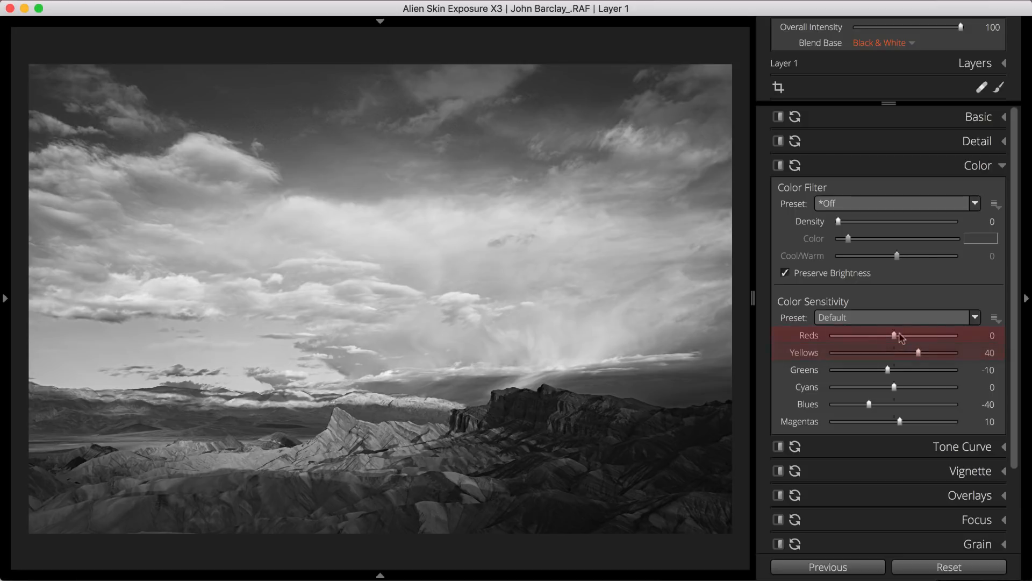
left_click_drag(895, 335, 908, 334)
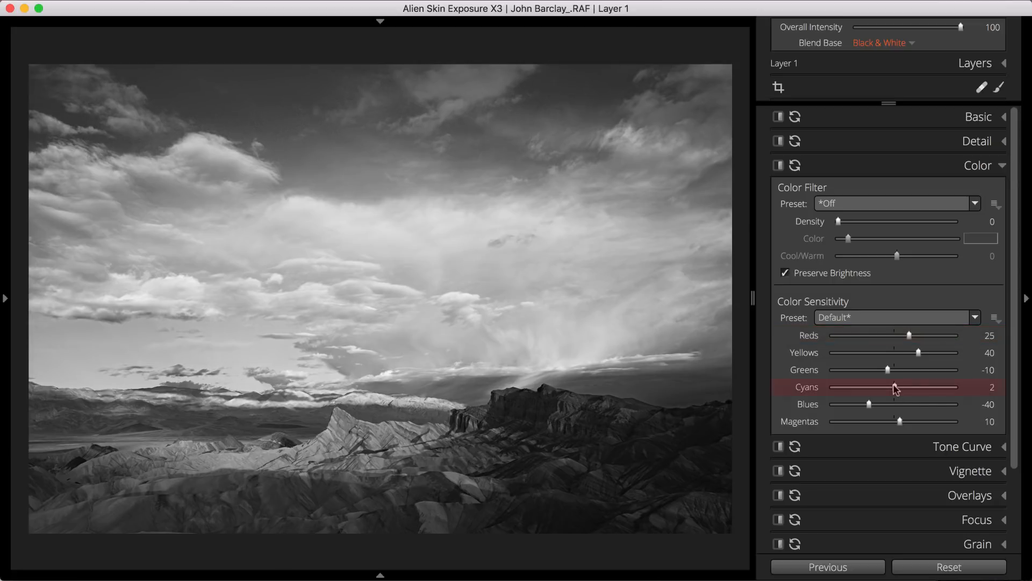
left_click_drag(894, 388, 861, 406)
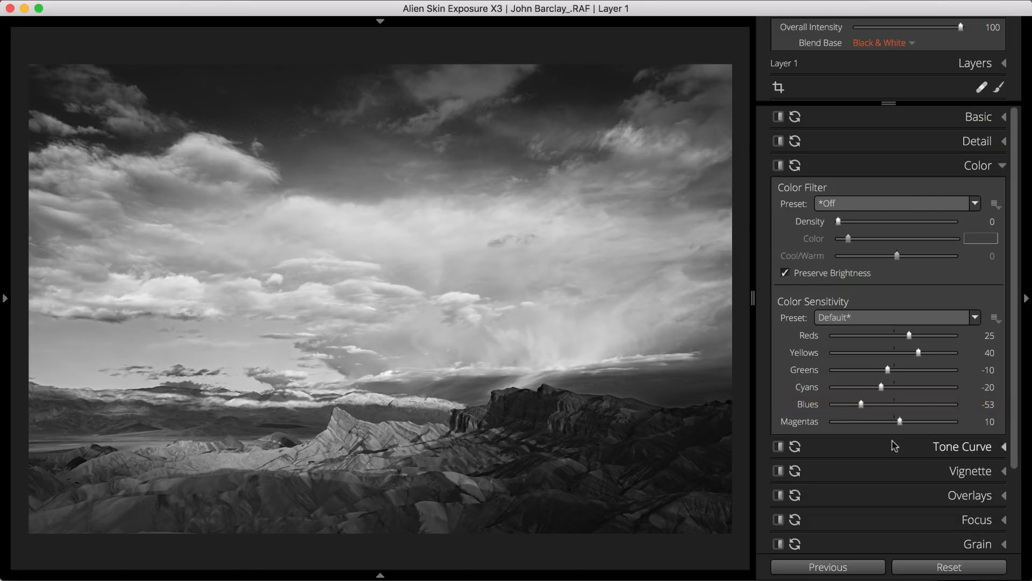
- Adjust the tone curve with Shadows 26 and Midtones -10
left_click(894, 445)
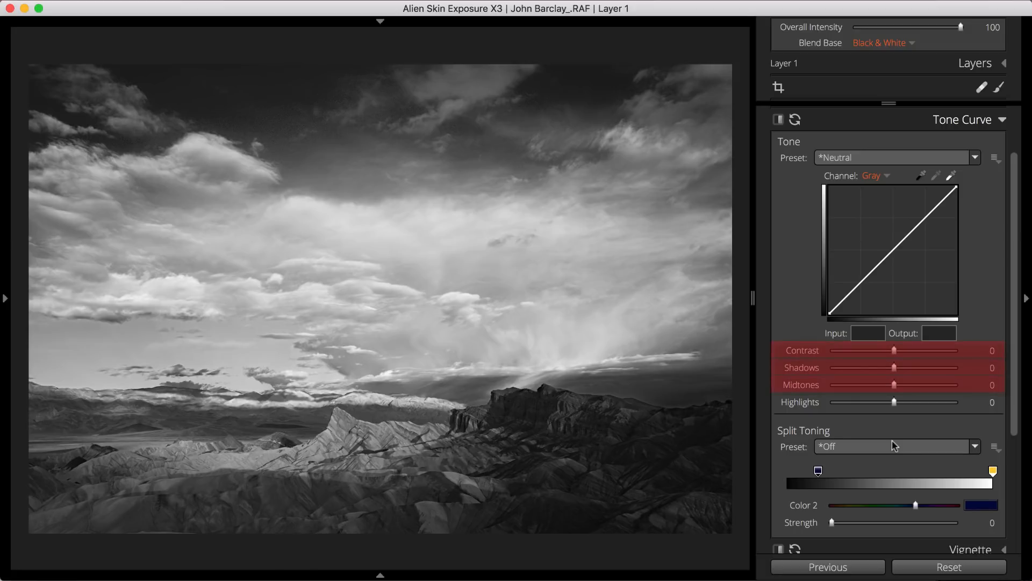
mouse_move(894, 368)
left_mouse_down()
mouse_move(911, 369)
mouse_move(888, 387)
left_mouse_up()
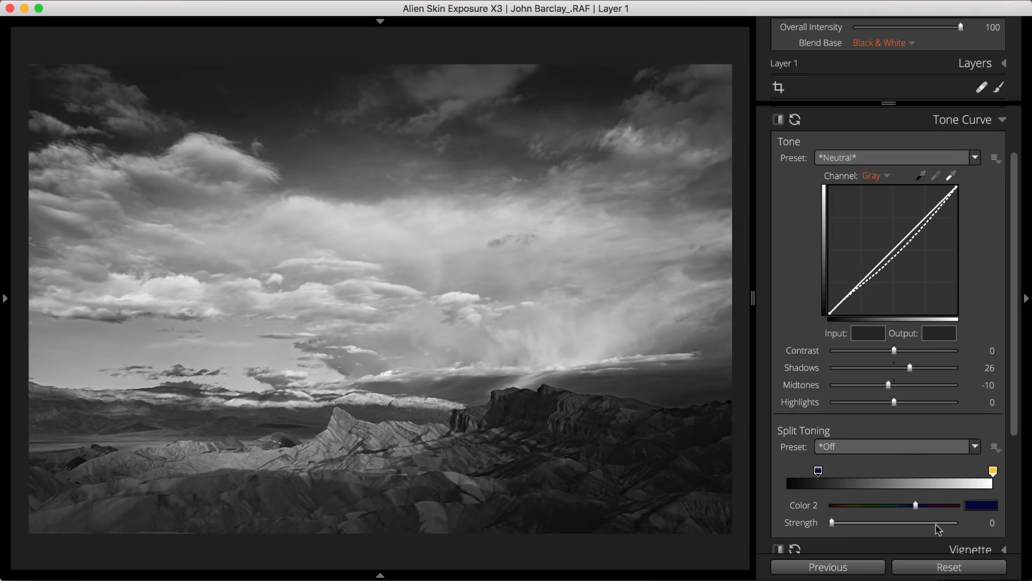
- Add a vignette with Amount 25 and place its location on the dark hills in the photo's lower-right area
left_click(950, 548)
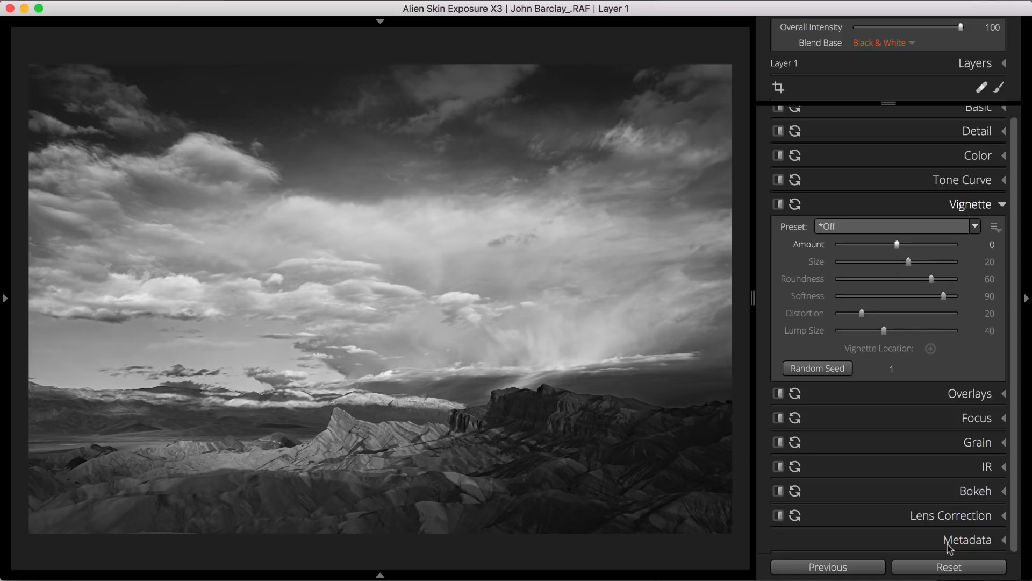
left_click_drag(897, 244, 910, 247)
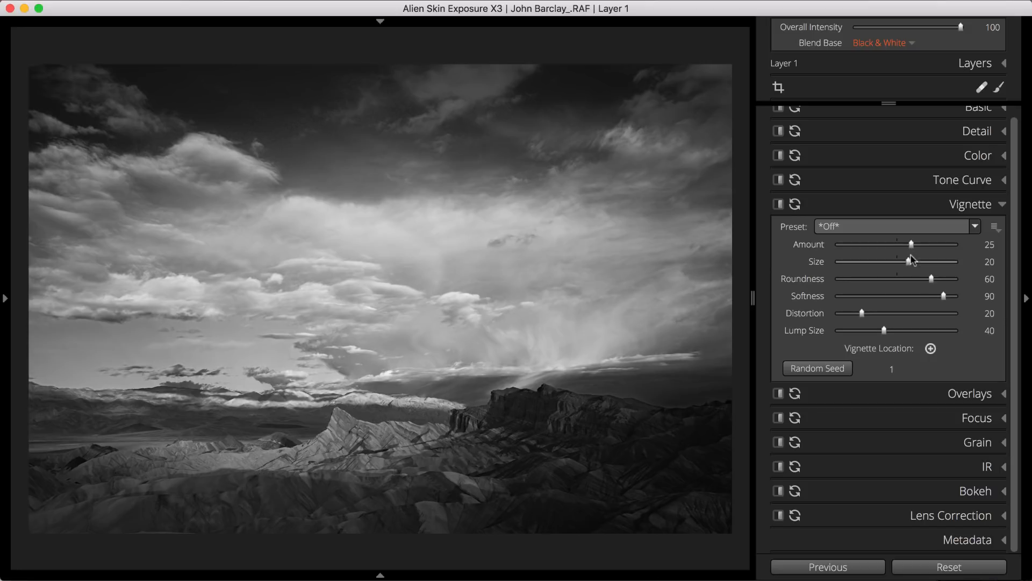
left_click(930, 349)
left_click(932, 349)
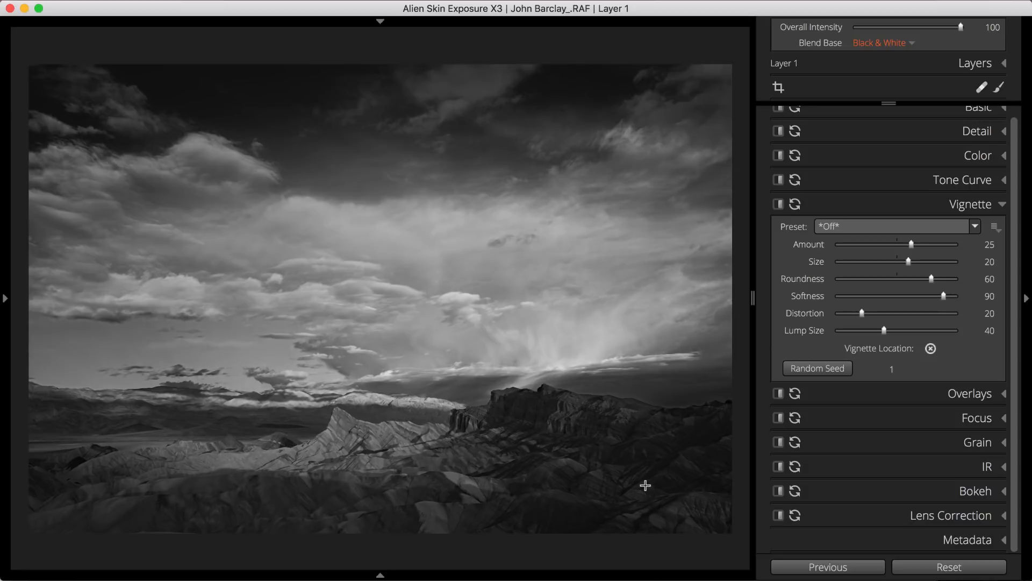
left_click(645, 486)
- Sharpen the photo with the Focus preset Sharpen - Low Radius - 25
left_click(871, 412)
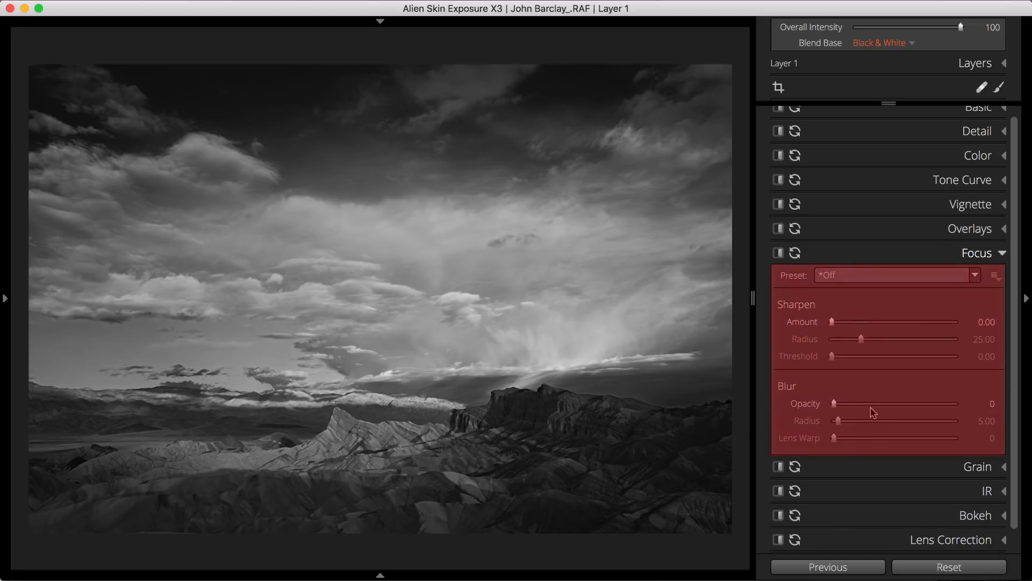
left_click(938, 275)
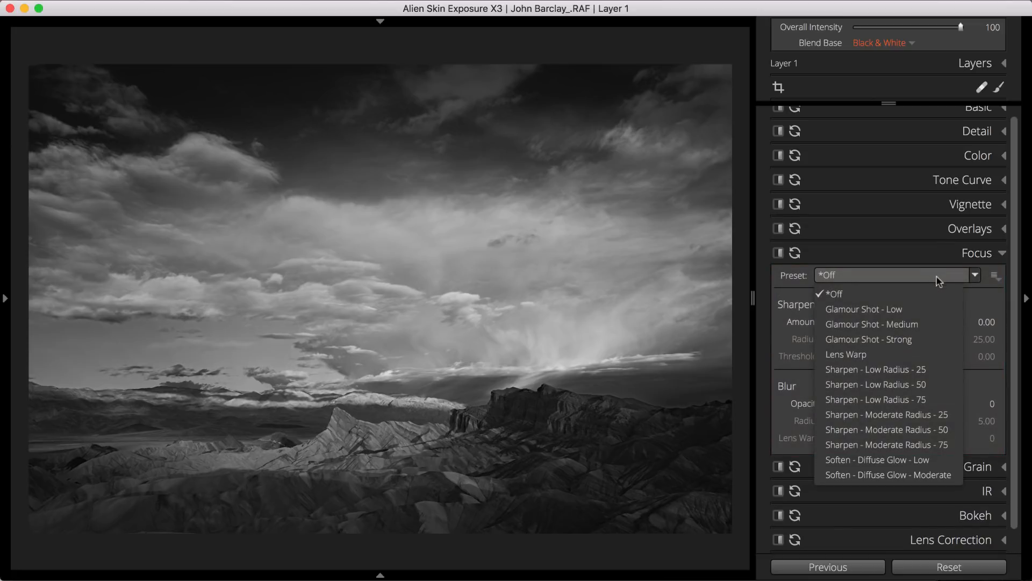
left_click(898, 369)
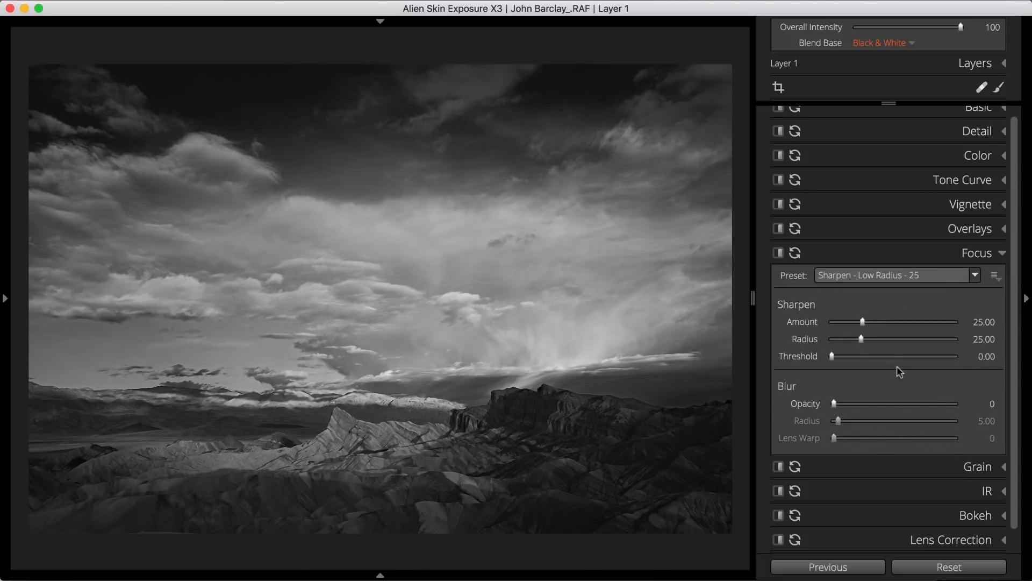
- Apply Regular Grain 50% with Shadow 76.80, Midtone 32.60 and Highlight 19.89, using film format 120 (56mm tall)
left_click(914, 467)
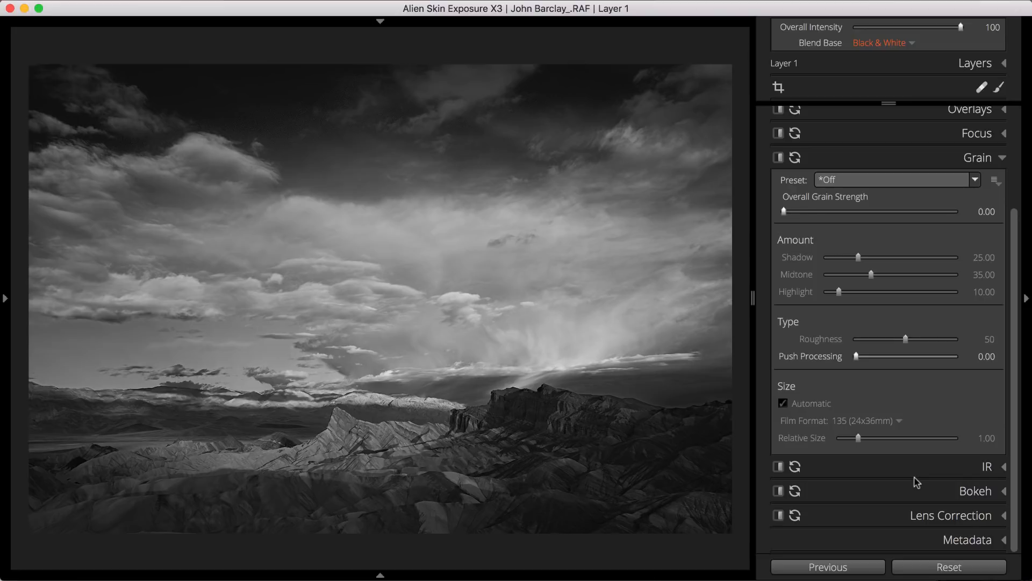
left_click(957, 185)
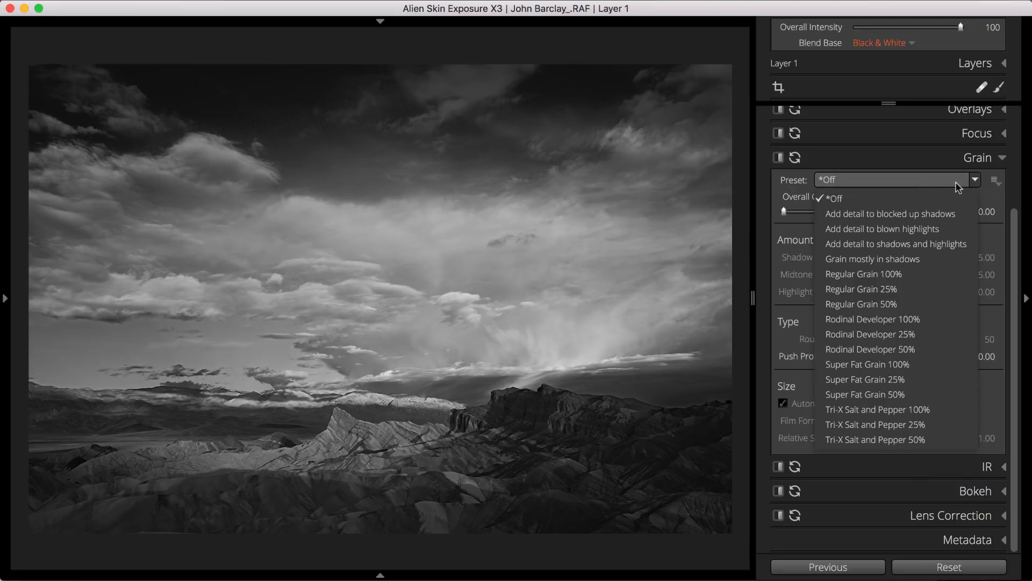
left_click(899, 302)
left_click_drag(891, 257, 854, 300)
left_click(867, 421)
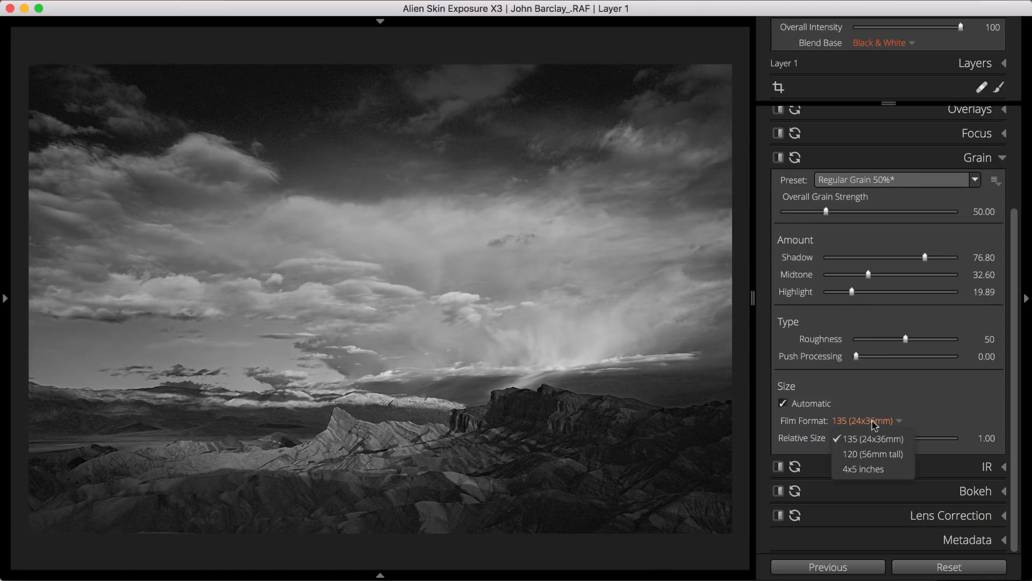
left_click(873, 455)
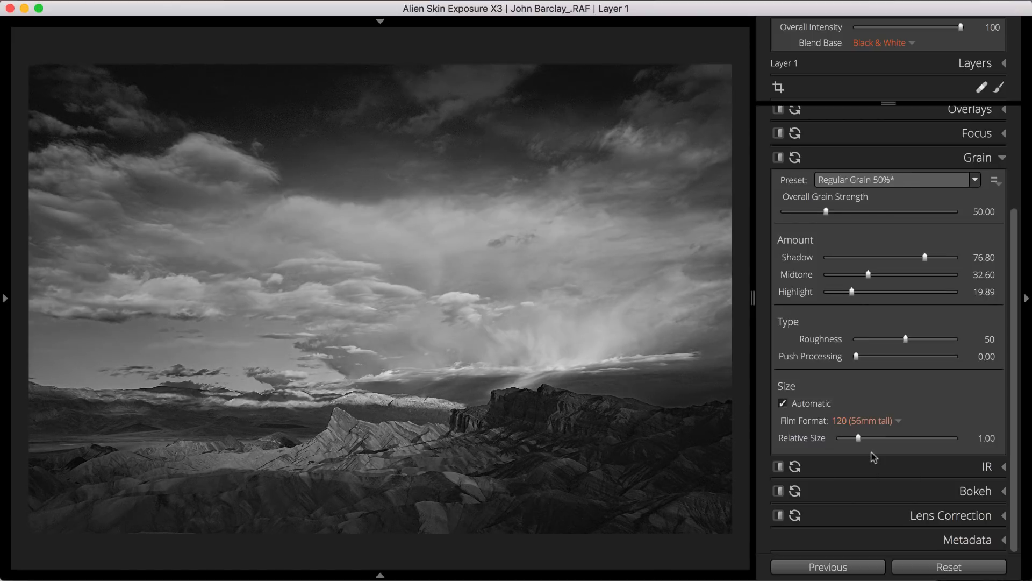
- Apply the IR - High Contrast infrared preset and reduce its Color Contrast to 30
left_click(873, 464)
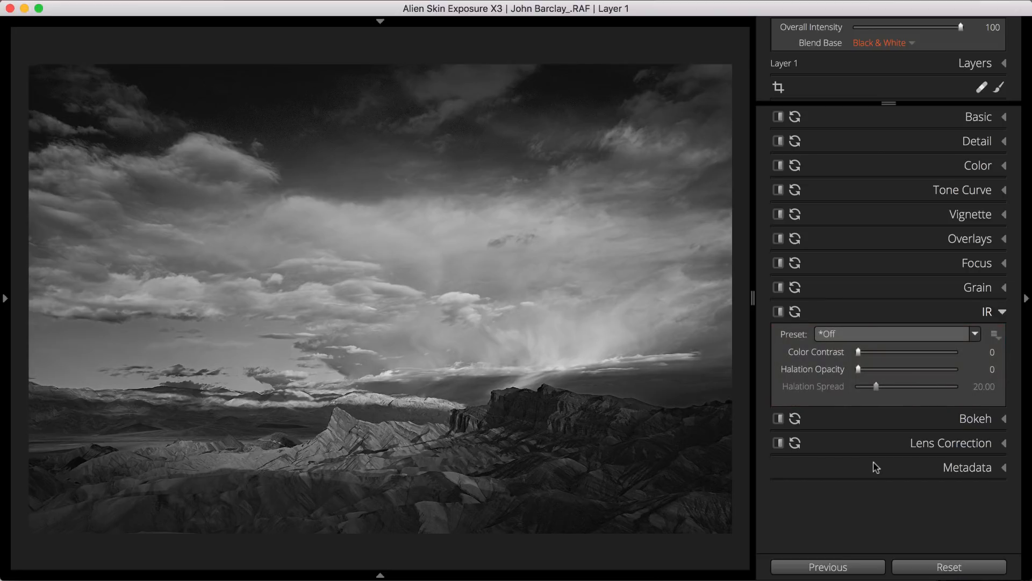
left_click(926, 333)
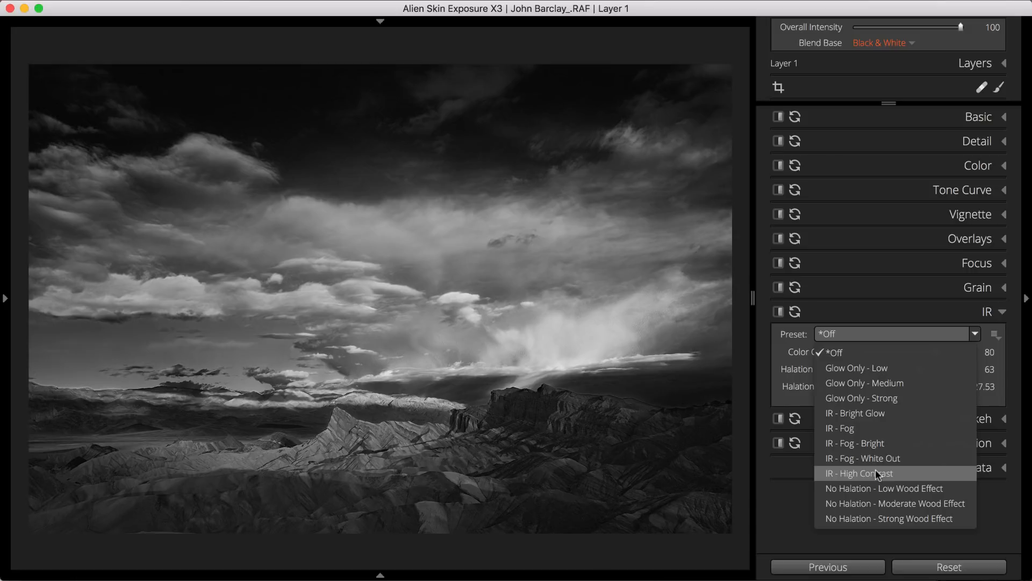
left_click(876, 472)
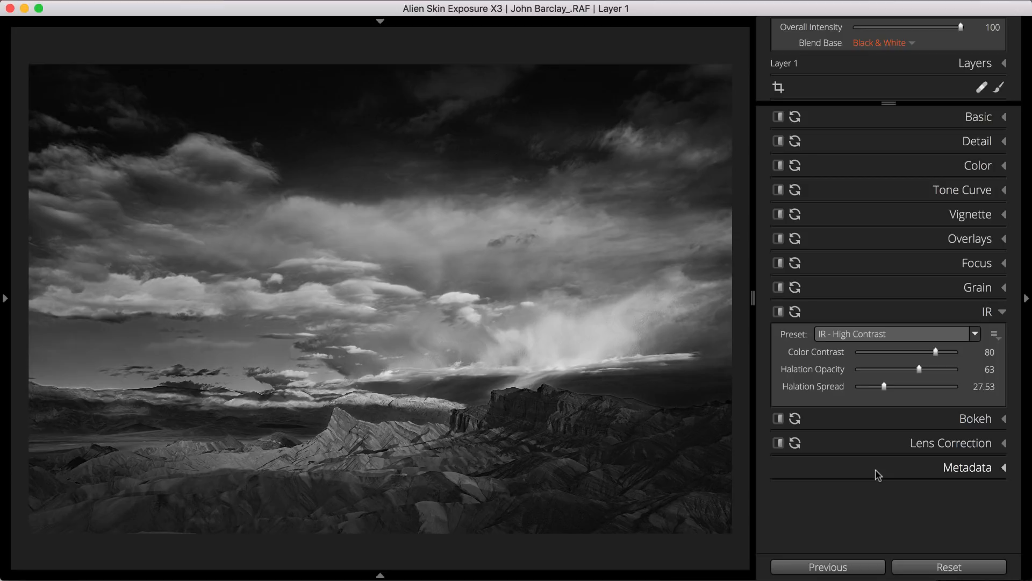
left_click_drag(935, 351, 888, 351)
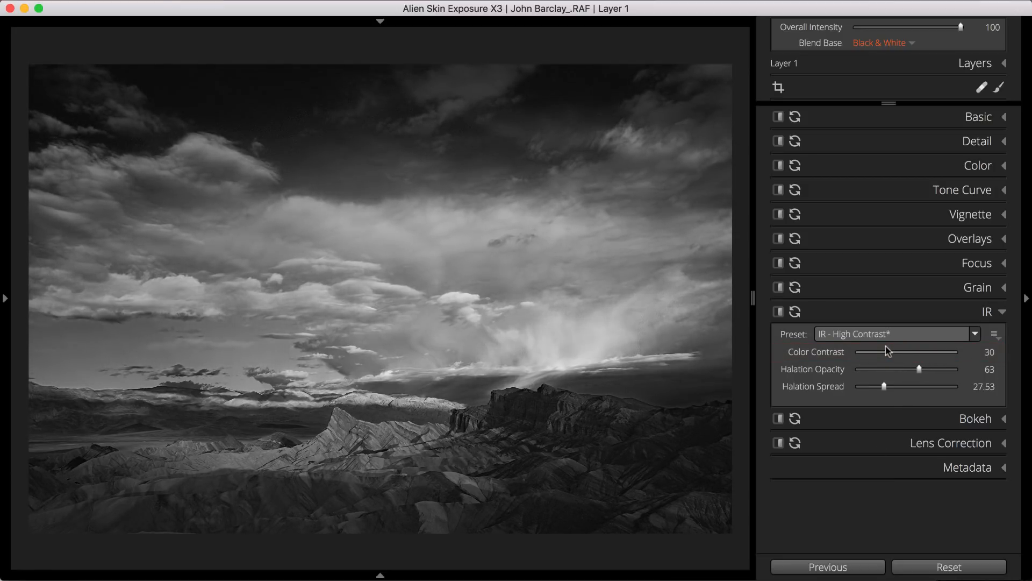
- Hide the side panels and compare the edited photo with its original in the Vertical layout
key("Tab")
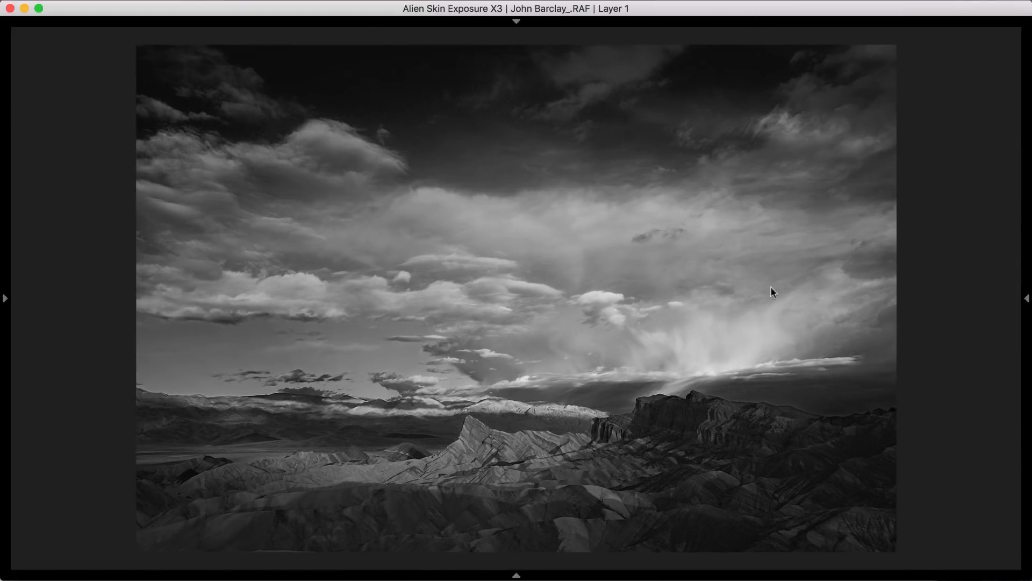
left_click(516, 21)
left_click(194, 41)
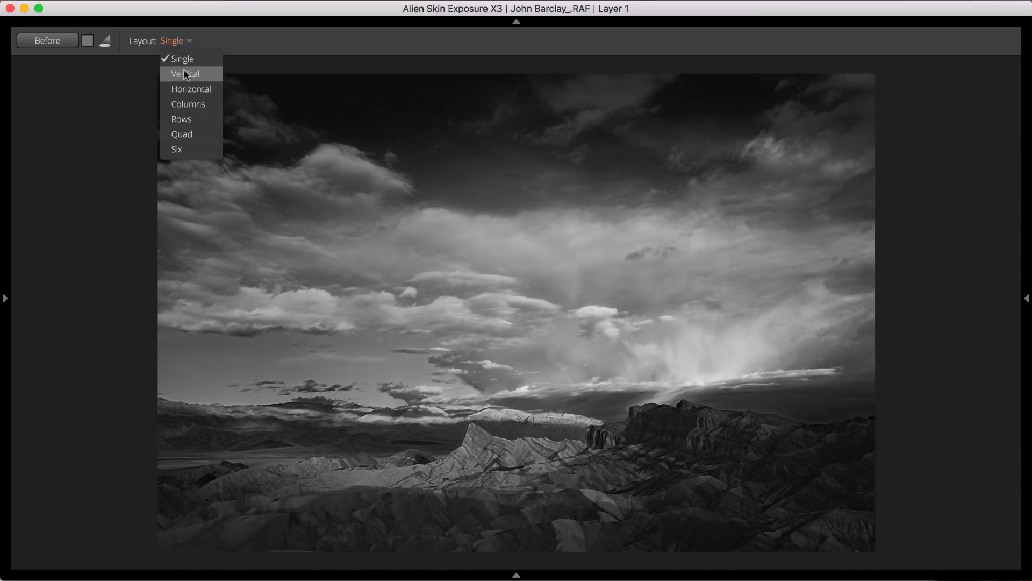
left_click(183, 72)
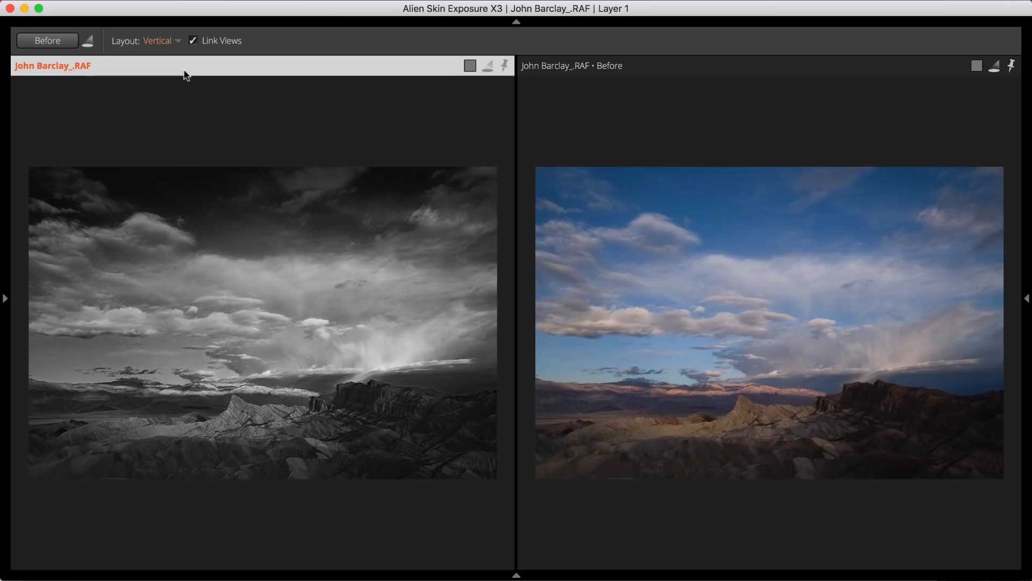